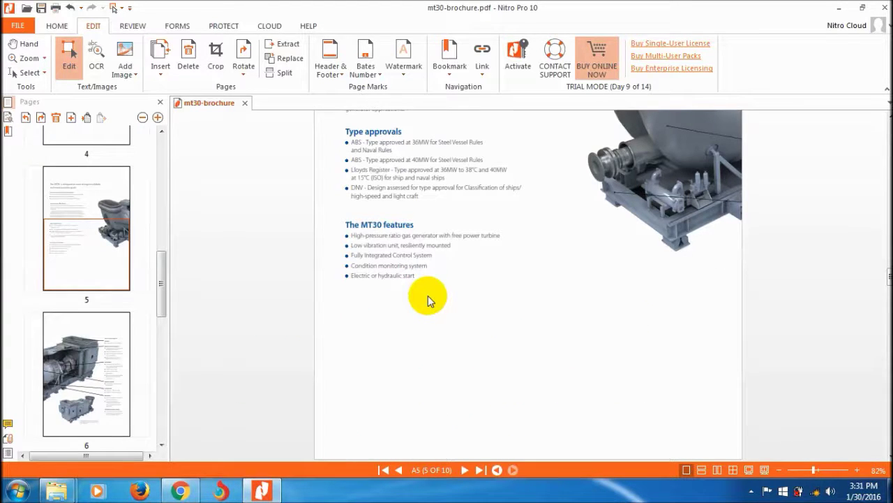
- Scroll to the top of page 5, inspecting the DNV bullet text and the turbine image
click(411, 197)
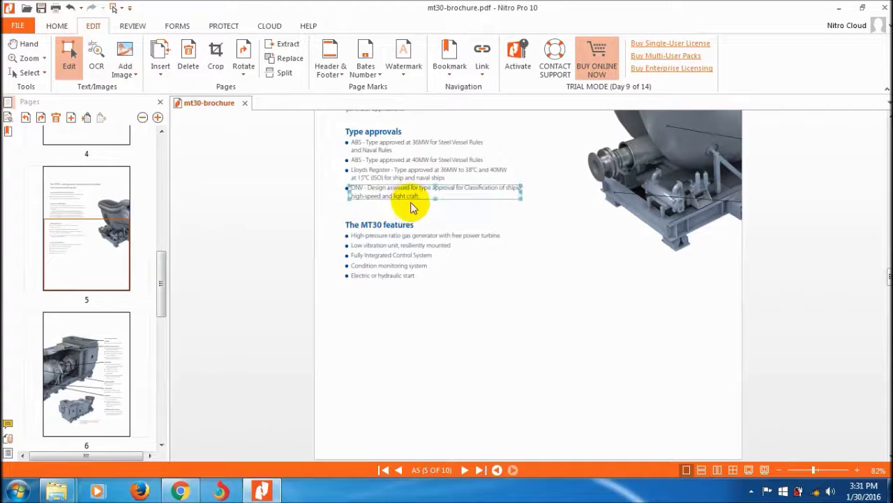
scroll(515, 334, up, 2)
scroll(517, 339, up, 1)
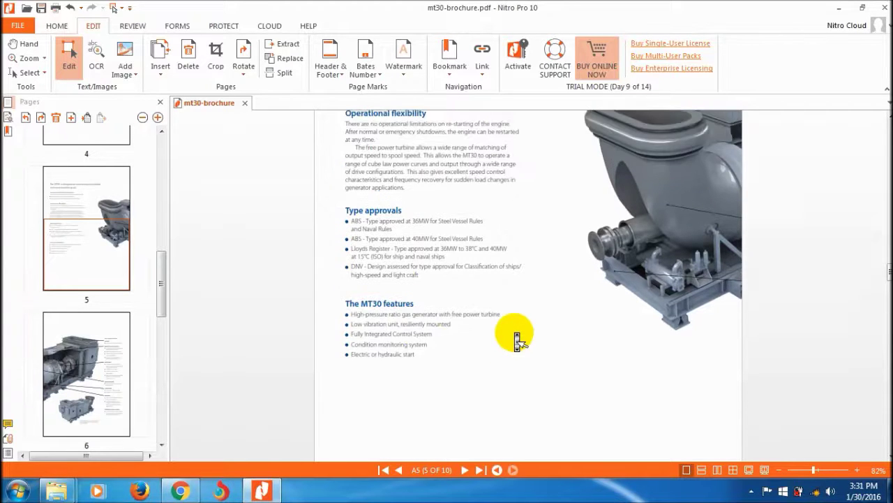
scroll(517, 340, up, 3)
scroll(517, 339, down, 6)
scroll(517, 339, up, 5)
scroll(517, 339, up, 1)
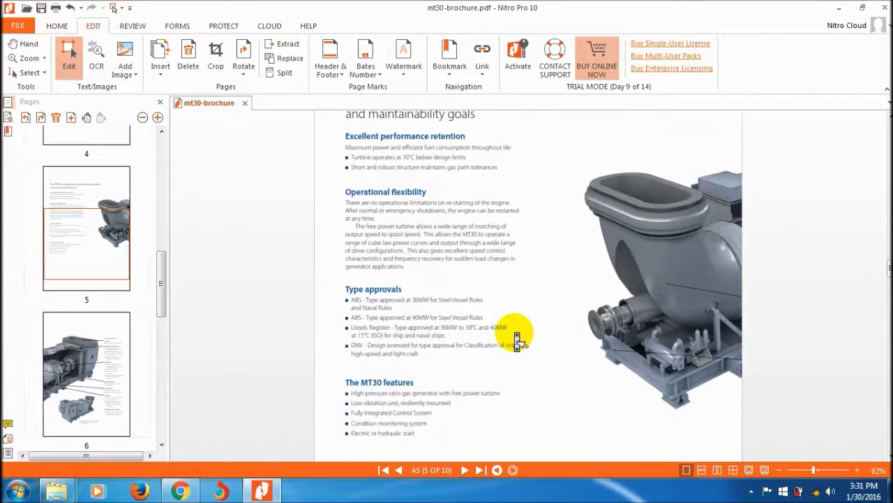
scroll(517, 340, up, 2)
scroll(515, 339, up, 1)
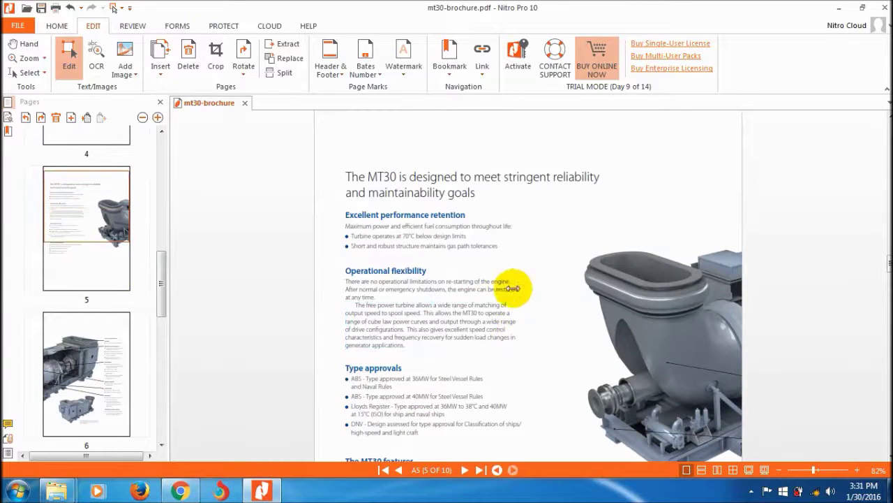
click(619, 325)
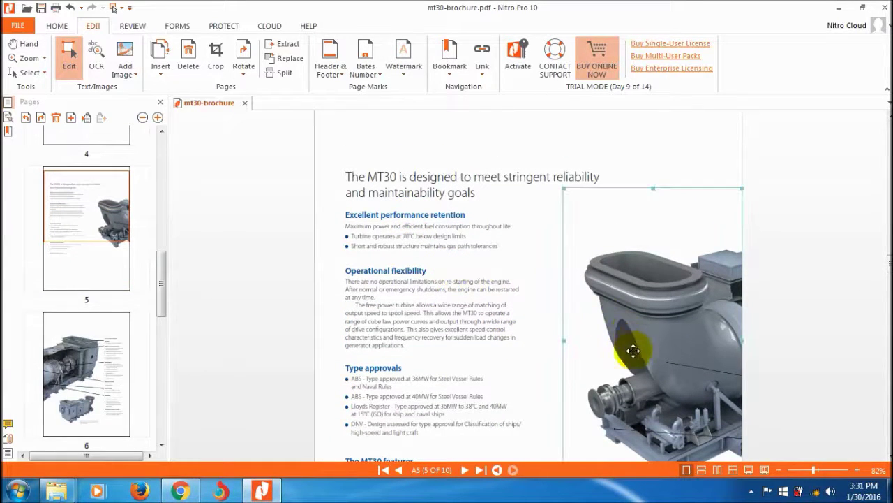
- Select the 'Excellent performance retention' heading and place the cursor inside it for text editing
click(296, 200)
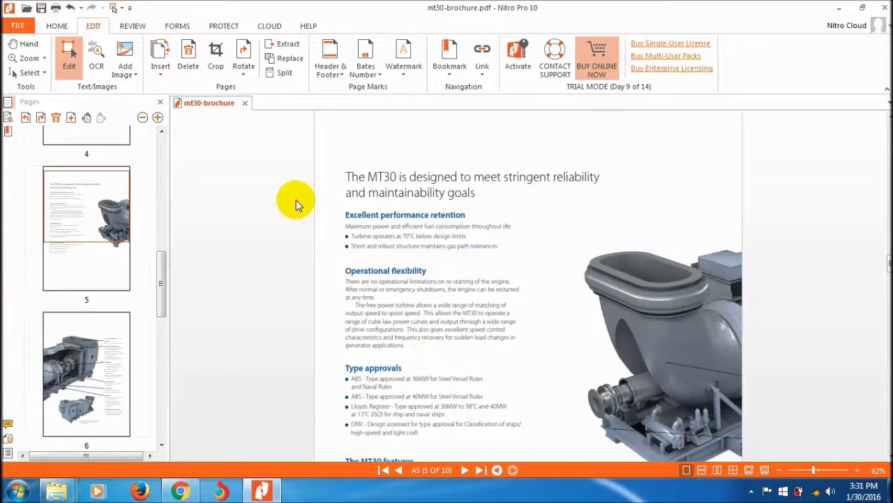
click(70, 64)
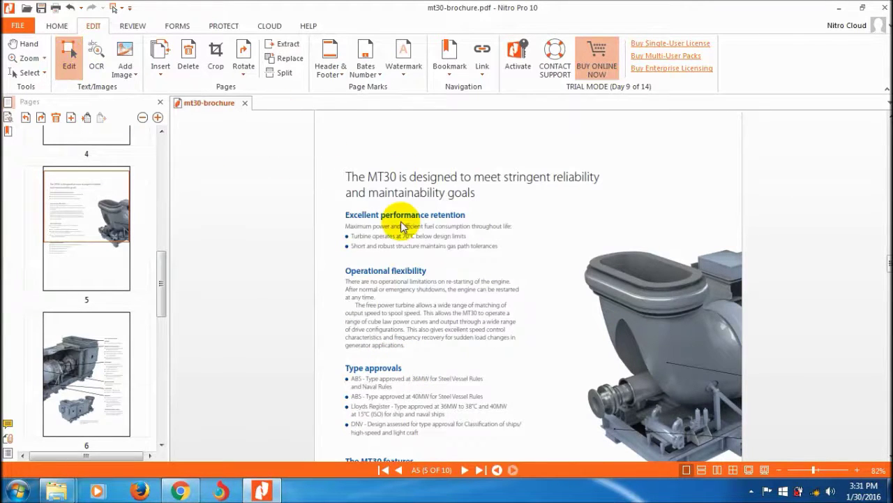
click(404, 215)
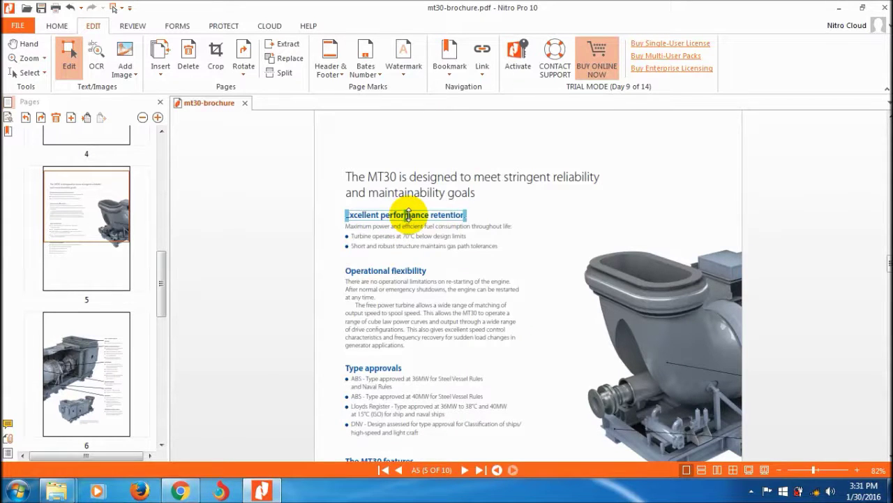
click(408, 215)
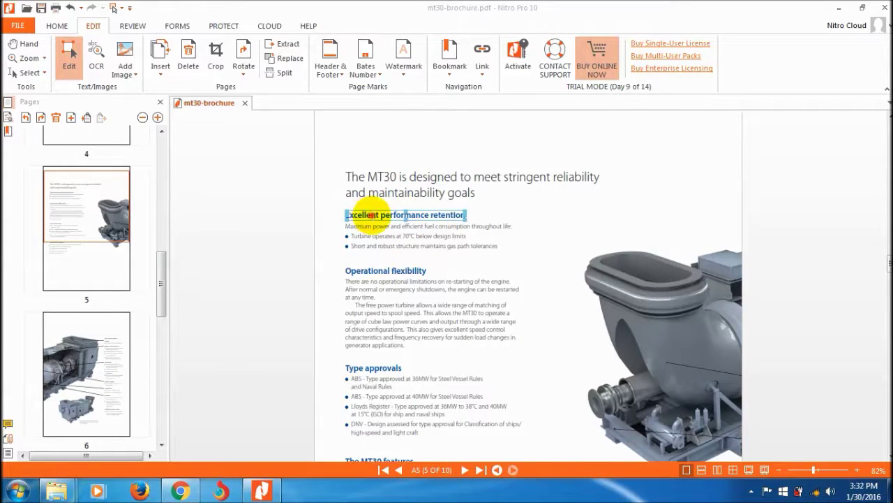
click(371, 215)
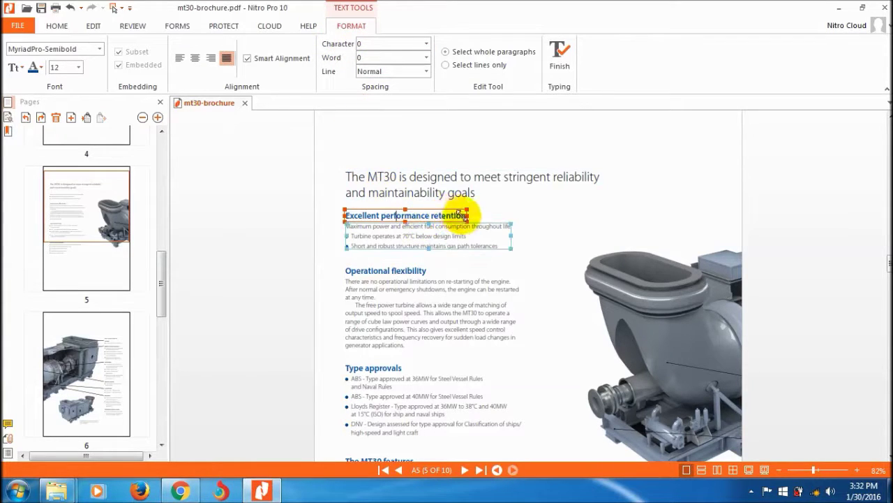
- Retype the 'f' in 'performance' and select the entire heading text
key(BackSpace)
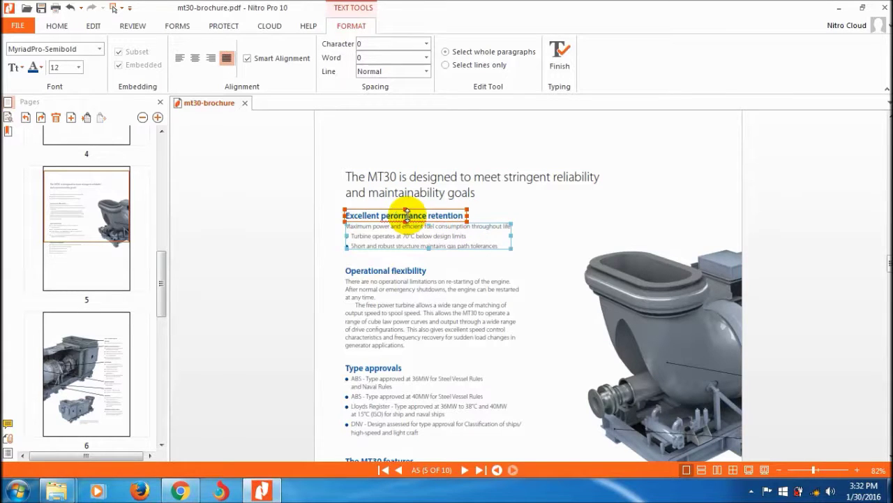
text(f)
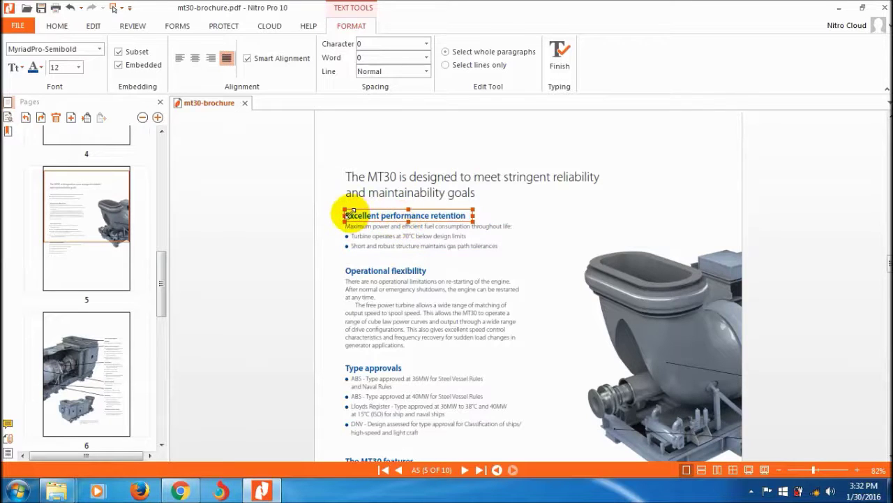
drag(361, 215, 466, 215)
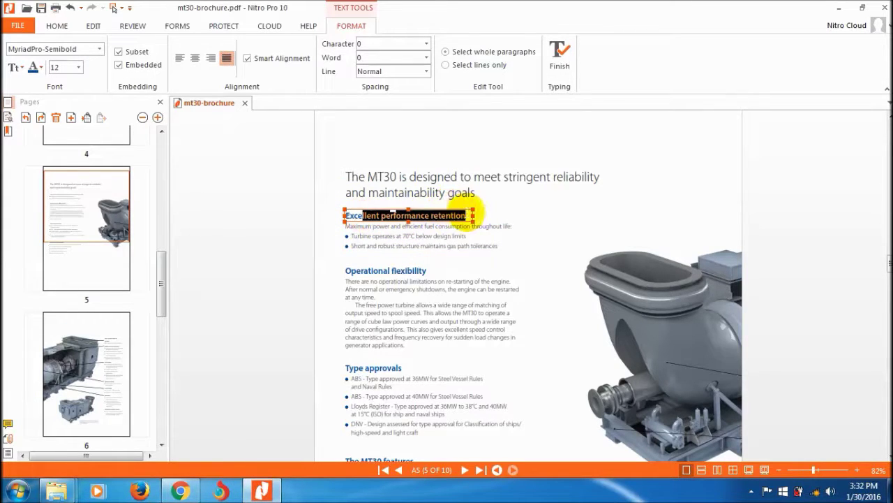
key(ctrl+a)
- Set the heading to NiagaraEngraved-Reg font at size 18 and finish editing
click(56, 49)
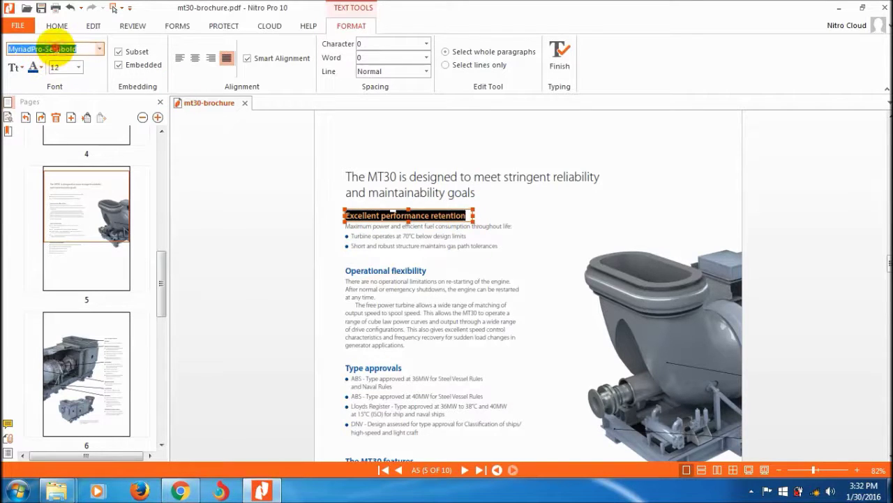
click(79, 48)
click(100, 50)
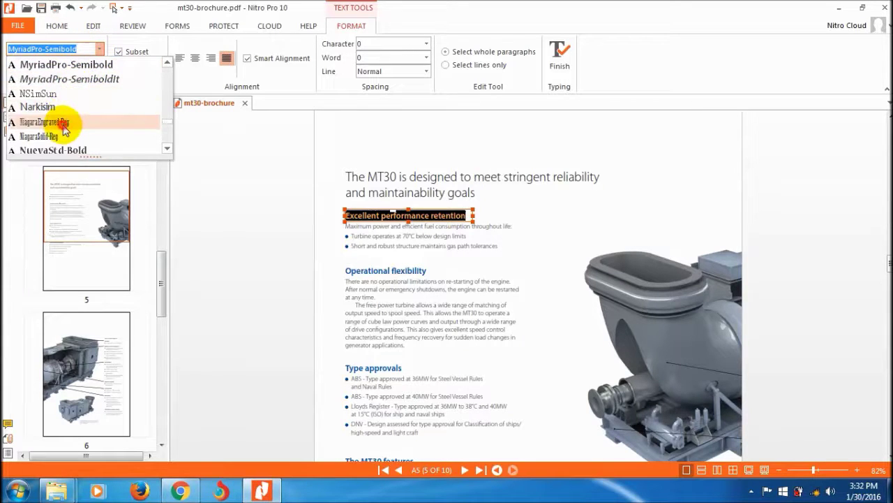
click(63, 125)
click(78, 67)
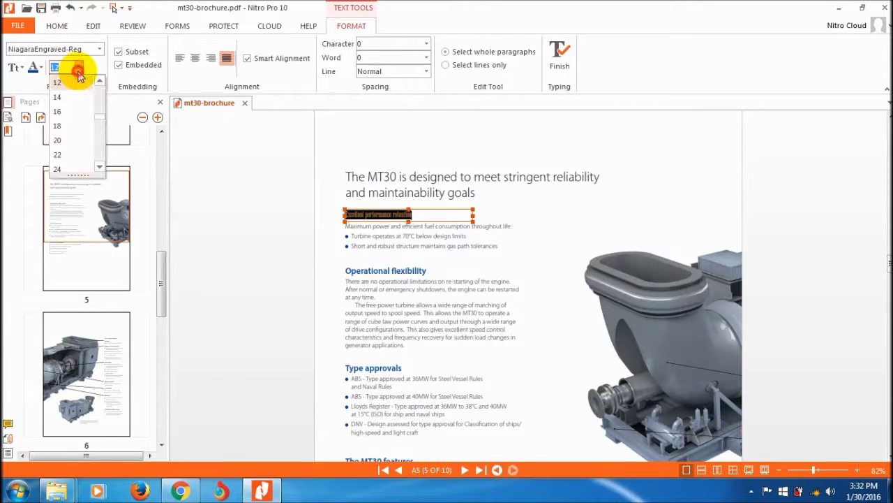
click(69, 126)
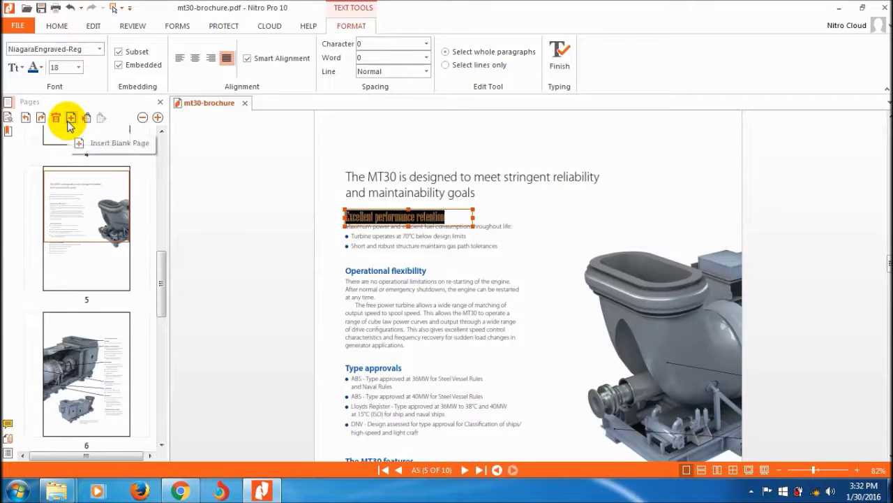
click(460, 206)
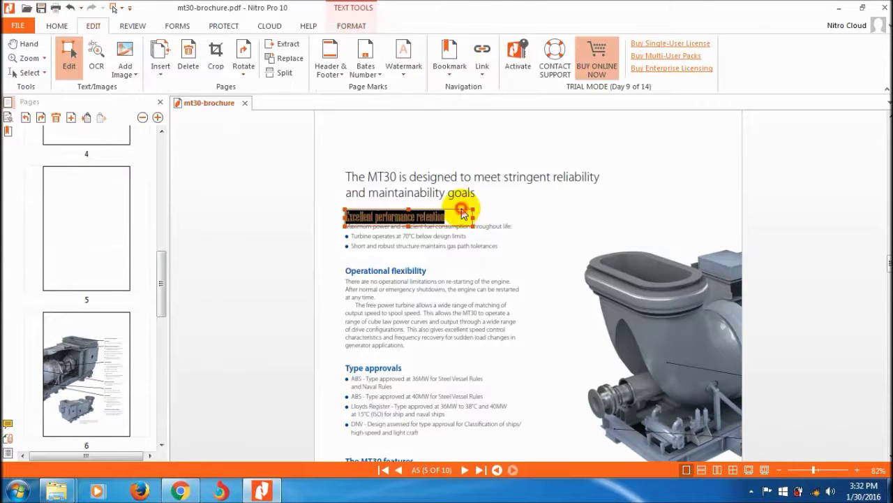
- Finish the heading edit, select the engine image and change its layer order from its right-click menu
click(513, 224)
click(579, 289)
click(356, 179)
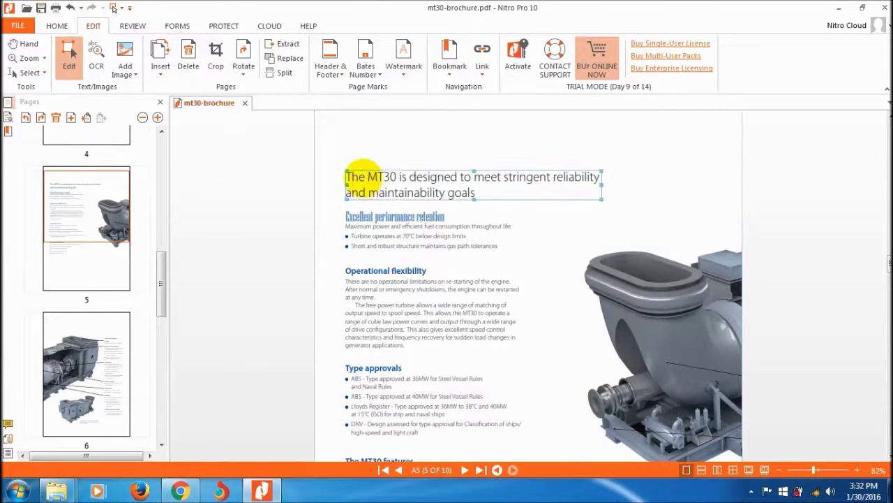
click(273, 185)
click(672, 315)
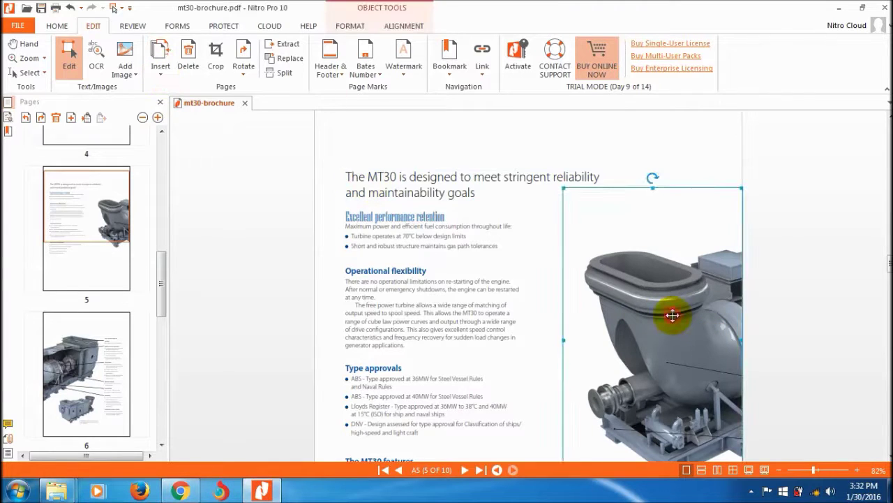
right_click(623, 215)
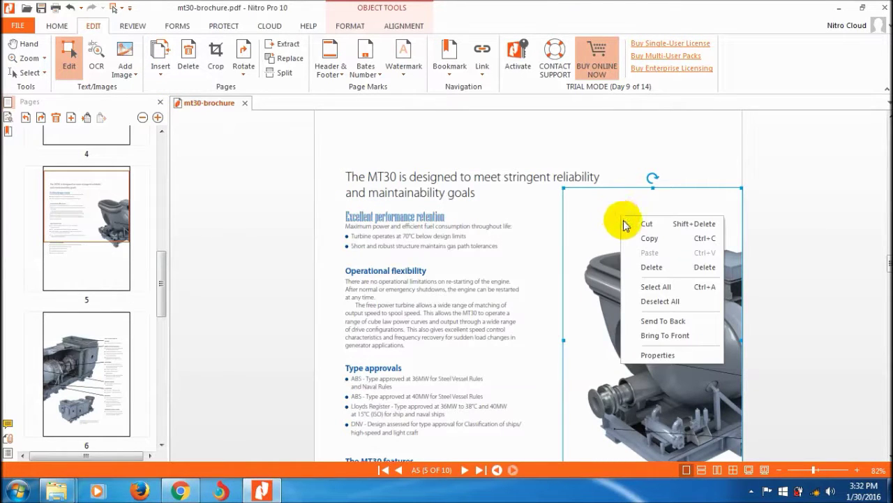
click(589, 223)
right_click(589, 223)
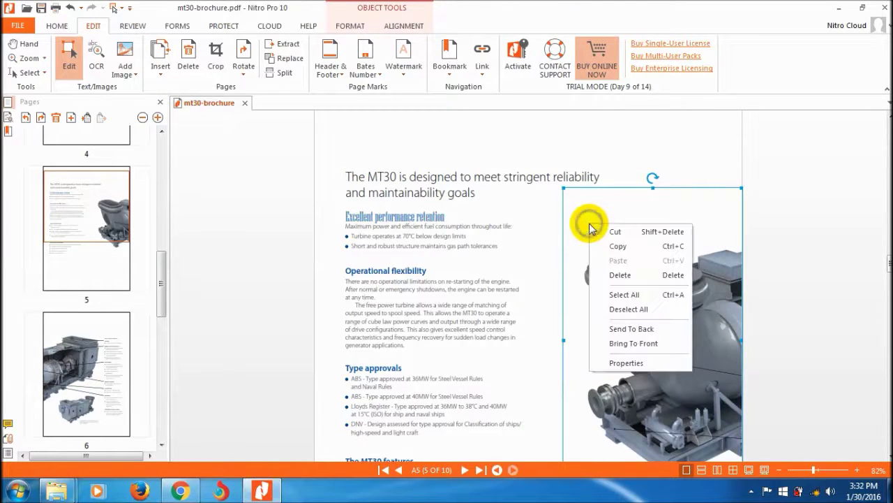
click(631, 329)
- Drag the turbine image back to the right of the text column and nudge it down slightly
drag(617, 289, 428, 279)
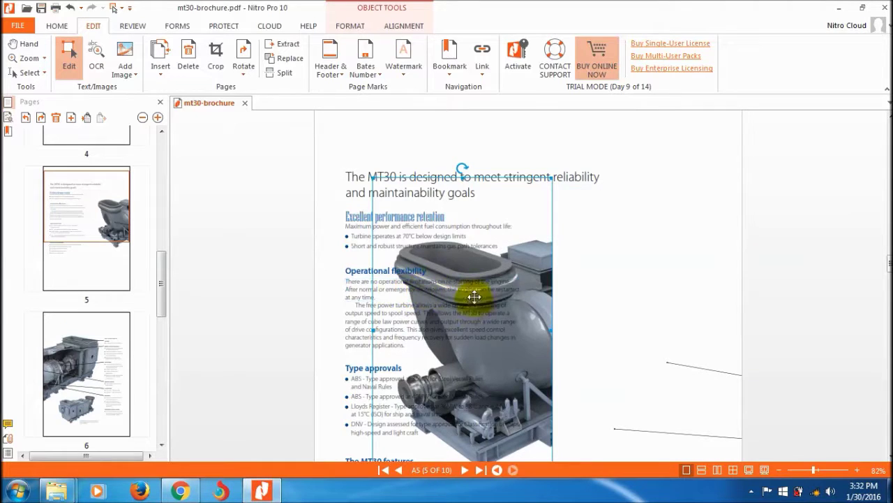
drag(514, 288, 715, 250)
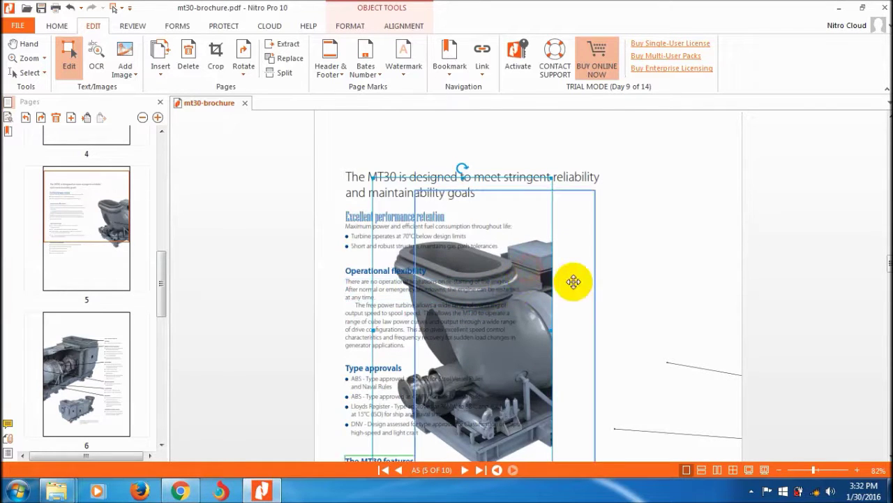
drag(715, 249, 720, 250)
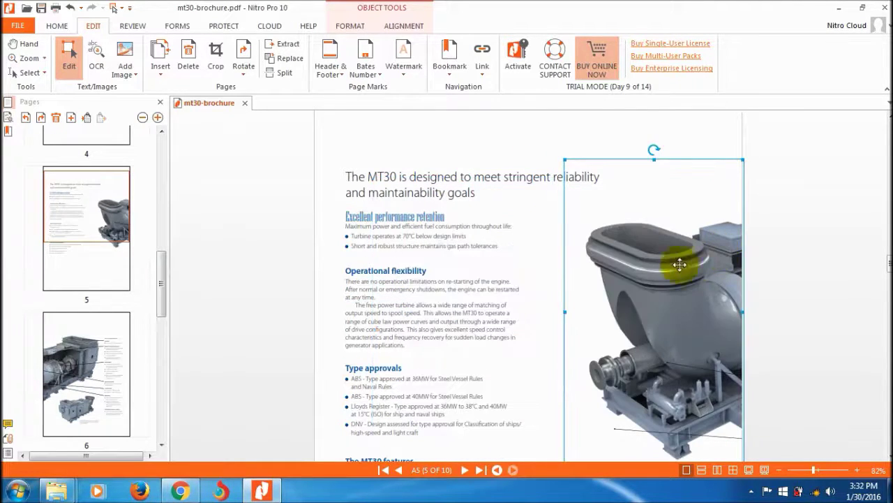
drag(646, 249, 646, 273)
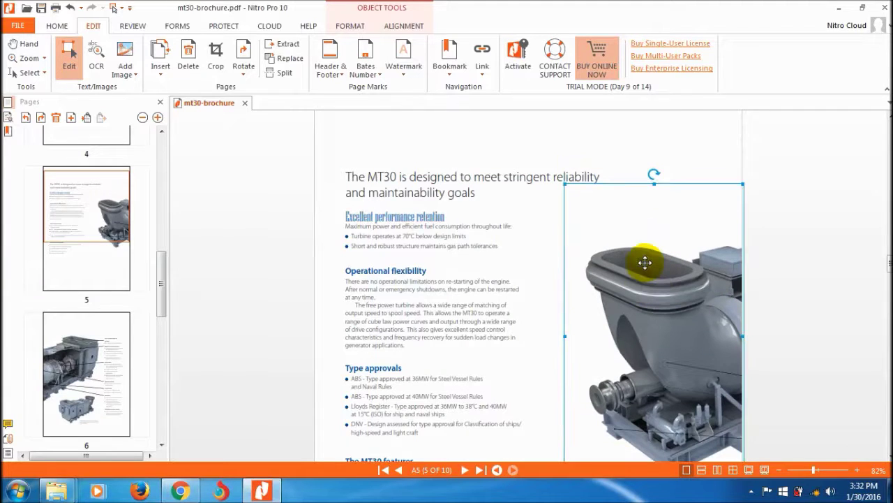
click(586, 175)
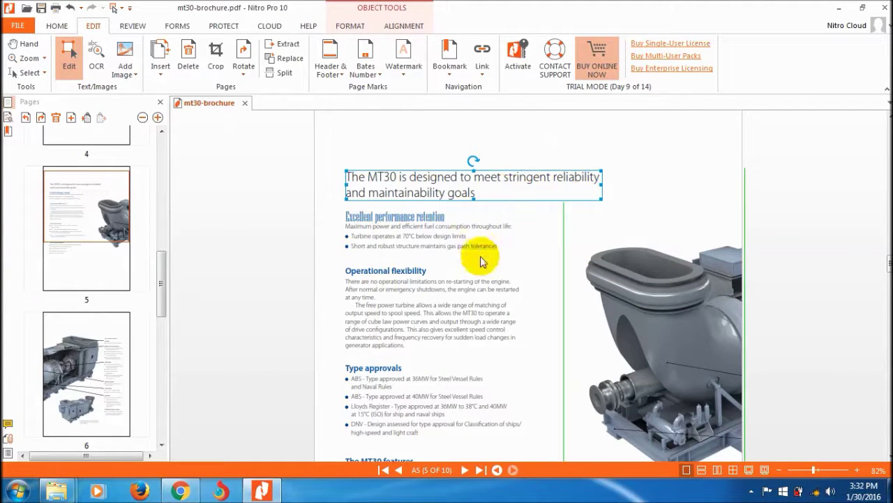
- Select a few words in the free power turbine paragraph, then leave editing without changes
click(463, 281)
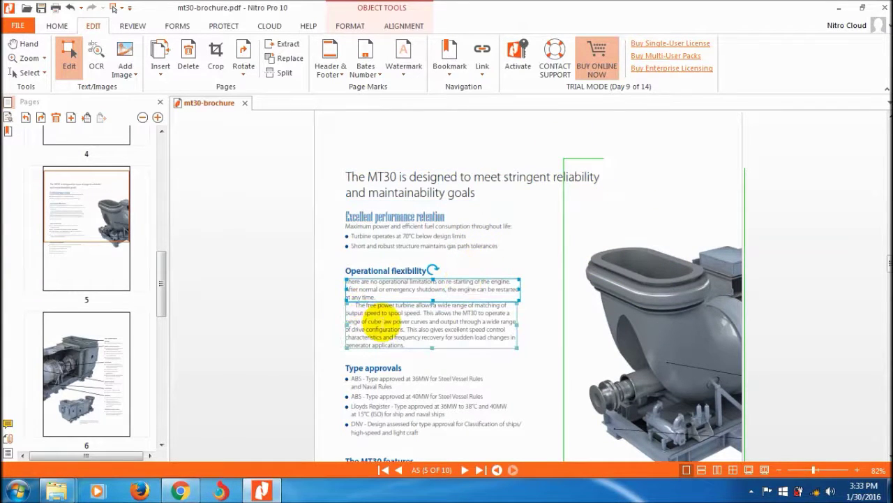
double_click(386, 318)
drag(378, 321, 423, 321)
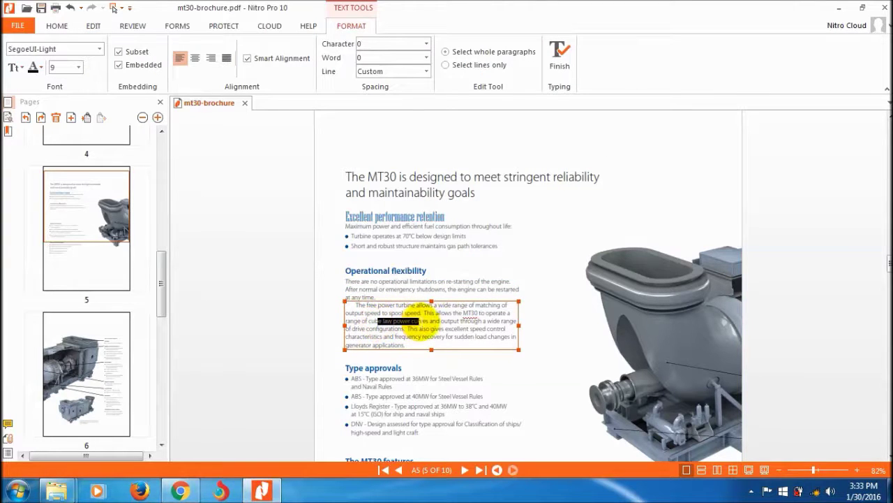
click(540, 145)
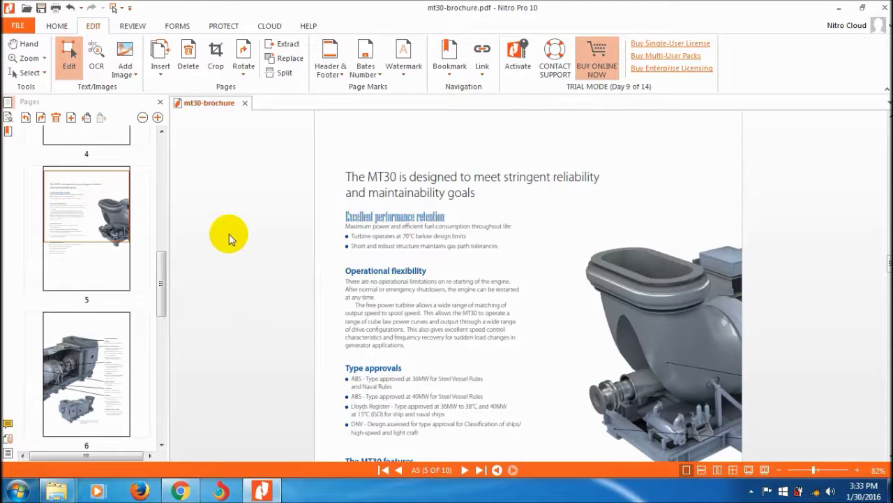
- Add Desert.jpg from Pictures > Sample Pictures onto page 5 as an image from file
click(126, 73)
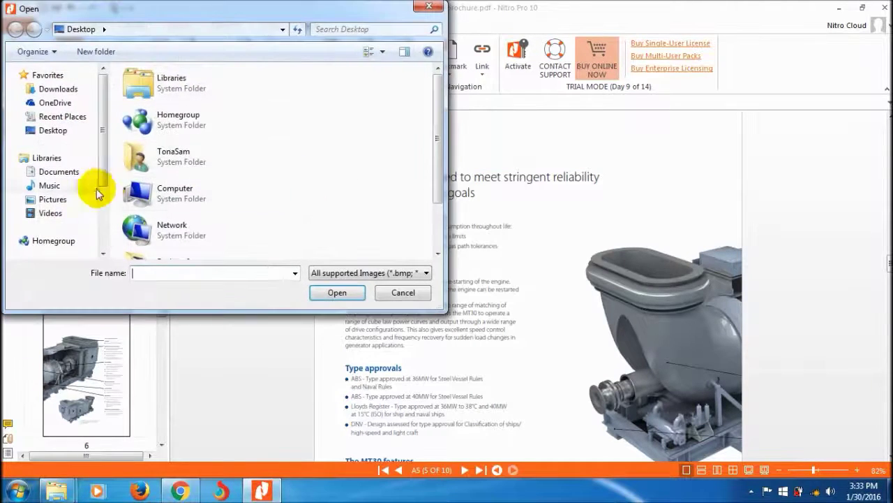
click(63, 203)
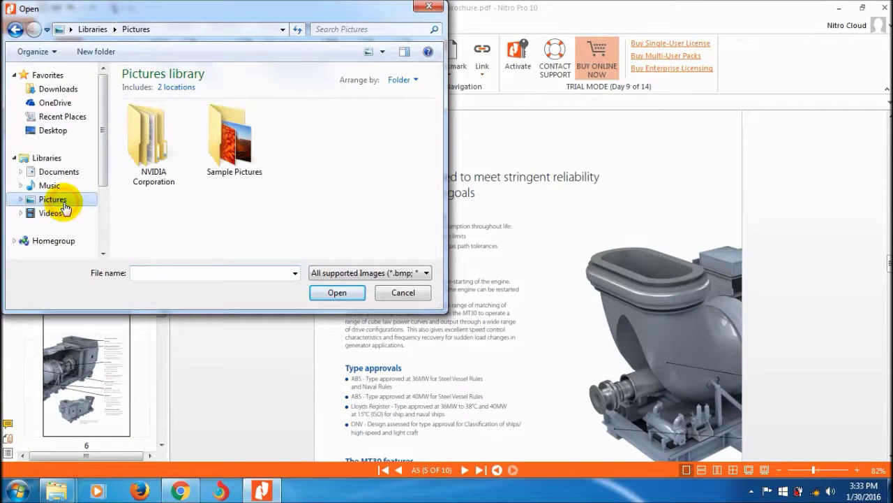
double_click(246, 162)
click(236, 150)
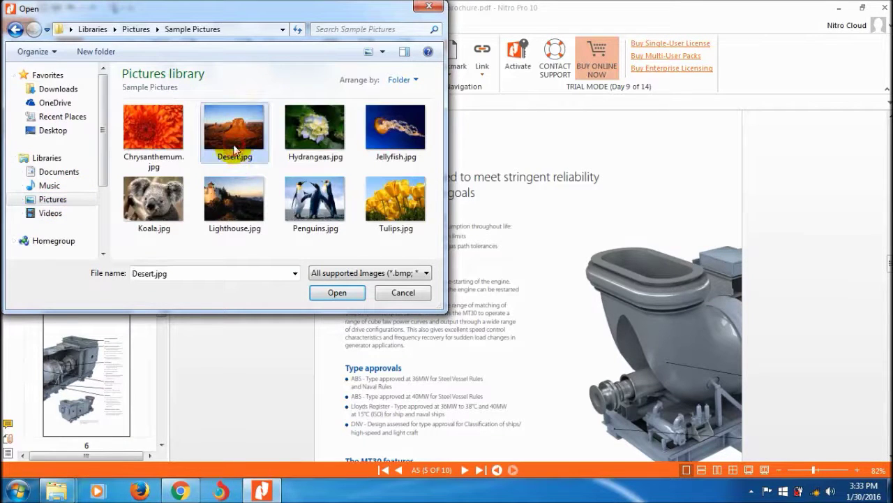
click(337, 293)
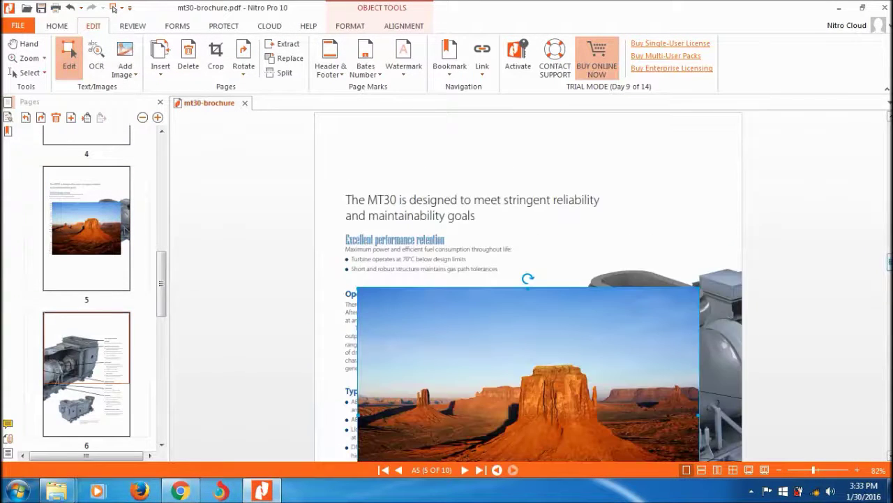
- Shrink the Desert image, send it to back, and place it at the top left behind the heading
click(675, 320)
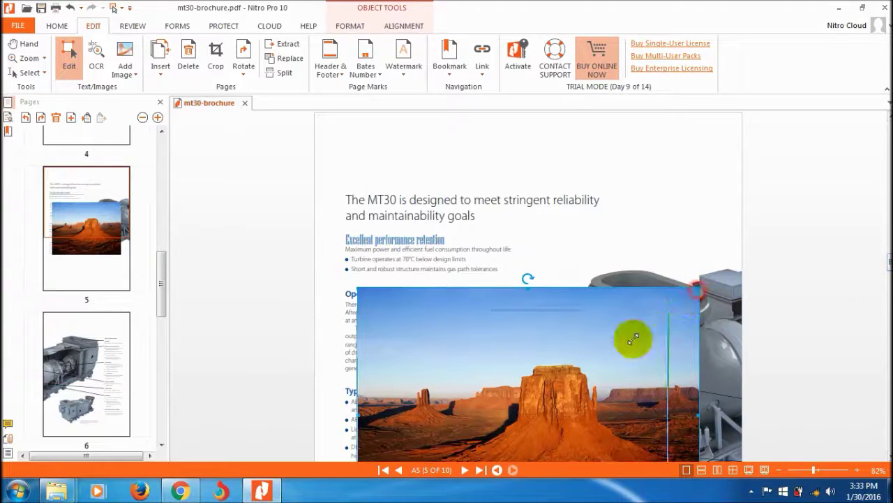
drag(698, 288, 577, 383)
drag(479, 402, 549, 166)
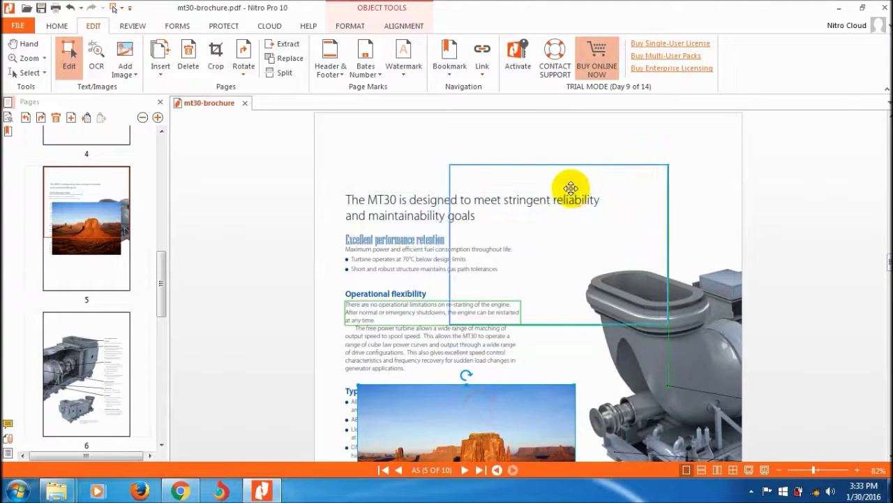
right_click(549, 166)
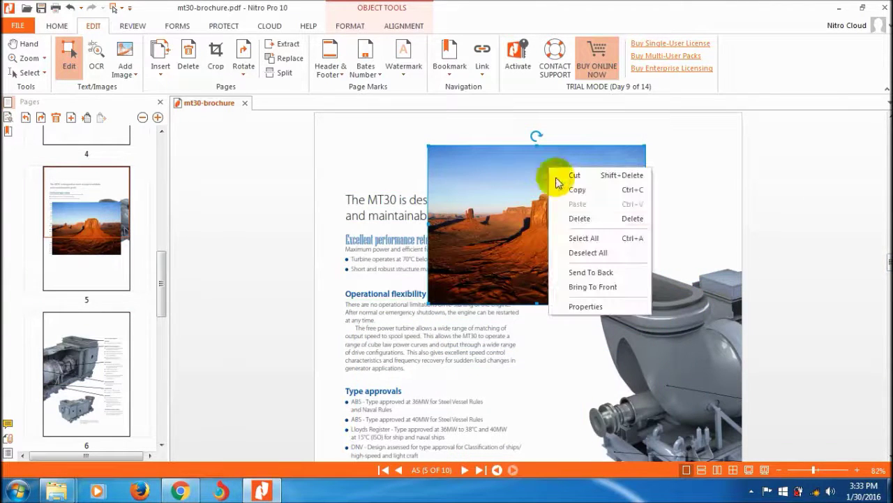
click(580, 274)
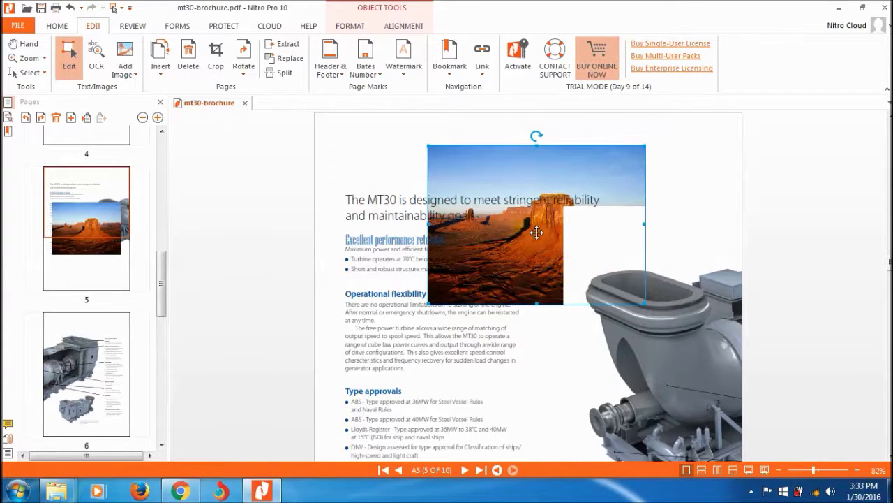
mouse_move(536, 233)
mouse_down()
mouse_move(559, 215)
mouse_move(438, 204)
mouse_up()
click(615, 153)
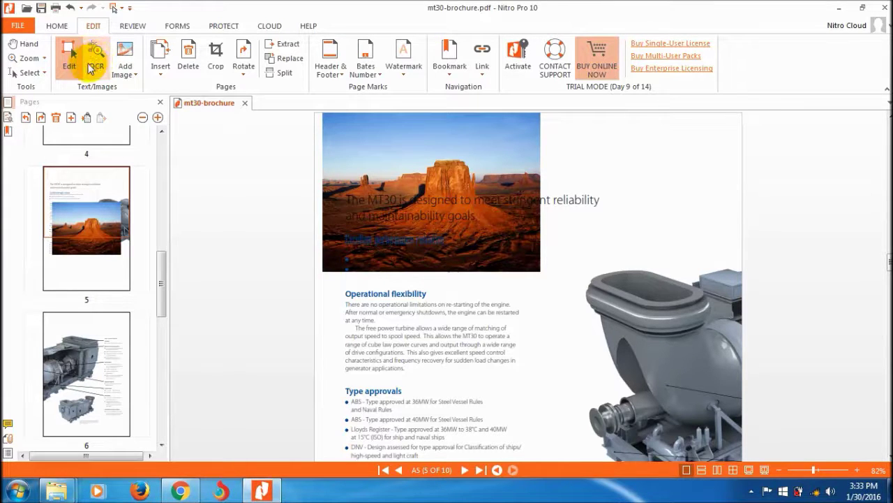
- Run OCR with the Make Searchable and Editable option on the brochure
click(95, 61)
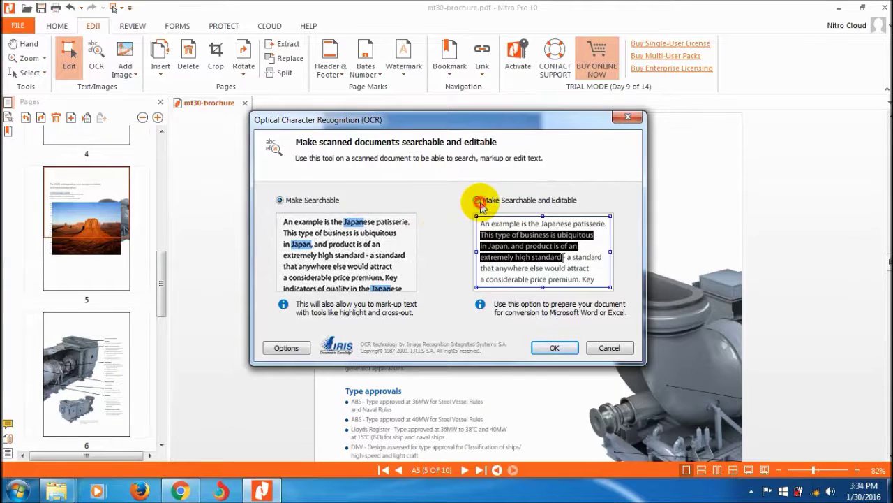
click(541, 348)
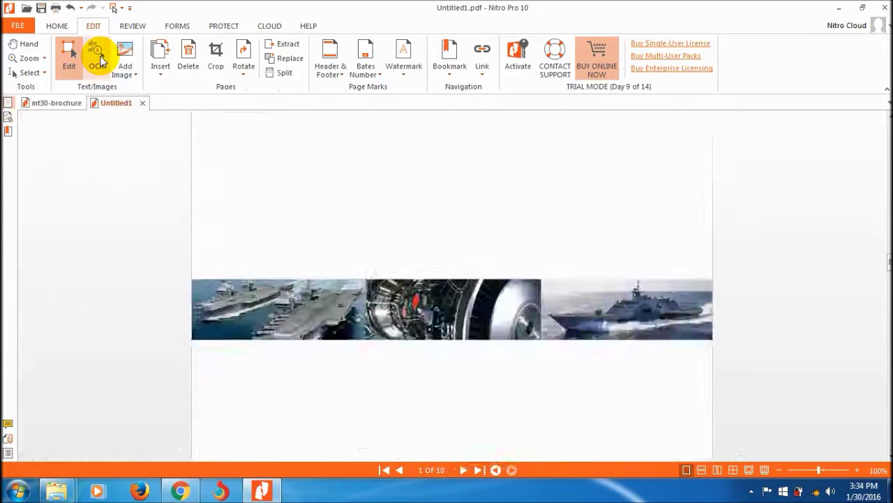
- Scroll down through Untitled1 to page 5, showing the desert image behind the MT30 heading
scroll(432, 222, down, 5)
scroll(432, 225, down, 5)
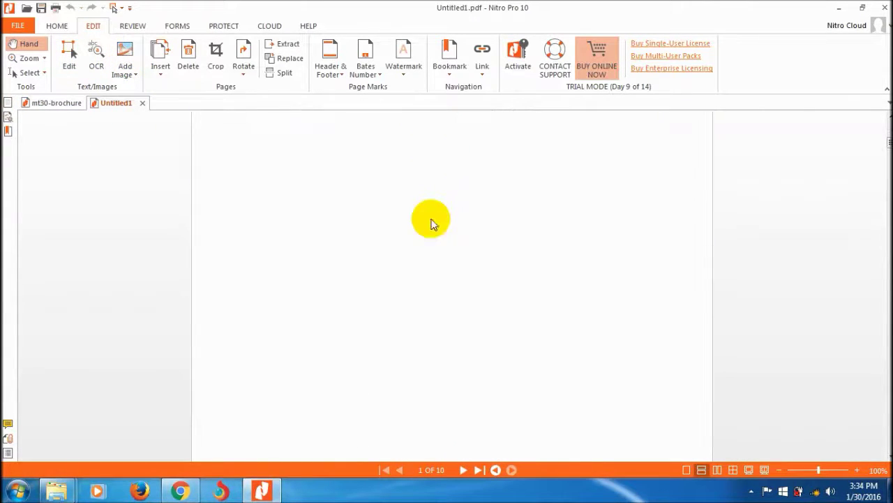
scroll(432, 227, up, 5)
scroll(432, 227, down, 5)
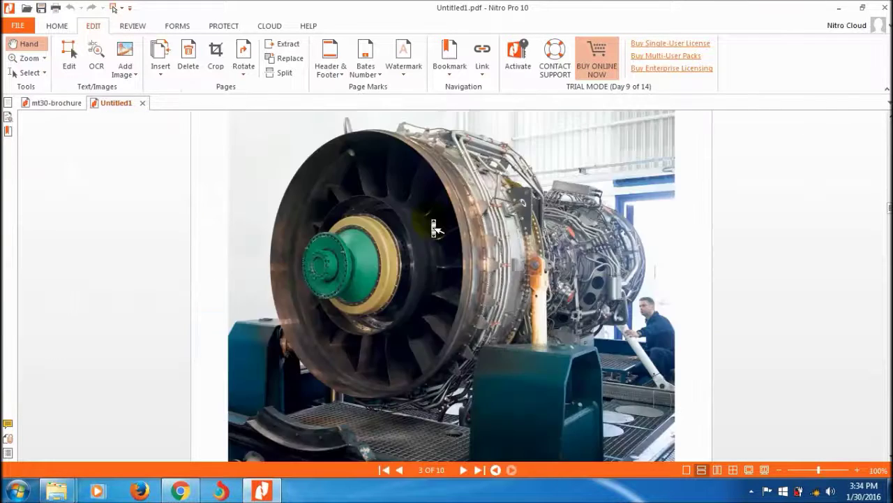
scroll(432, 227, down, 5)
scroll(433, 227, down, 5)
scroll(433, 226, down, 2)
scroll(434, 227, down, 6)
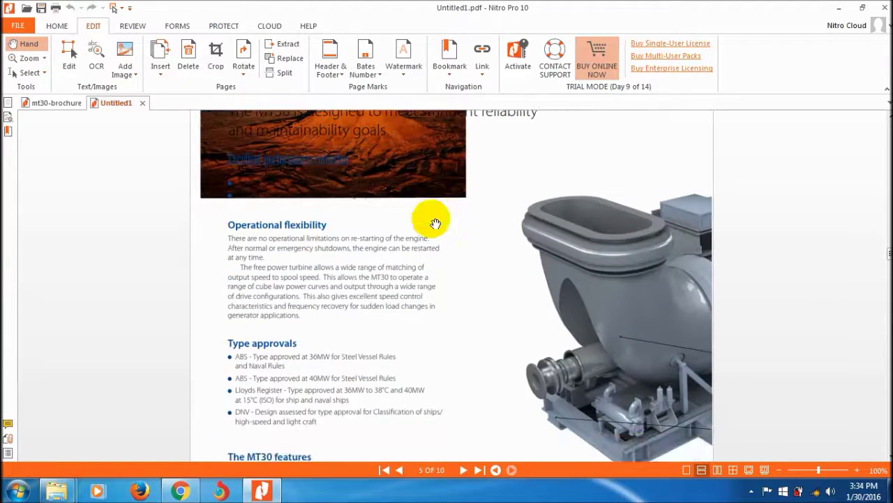
scroll(434, 228, up, 6)
scroll(433, 228, down, 2)
scroll(433, 227, down, 2)
scroll(434, 228, down, 1)
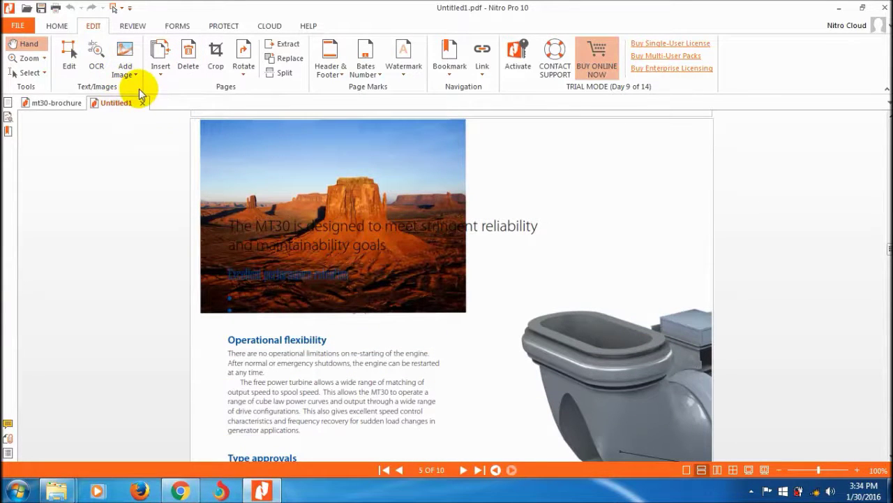
scroll(442, 335, down, 2)
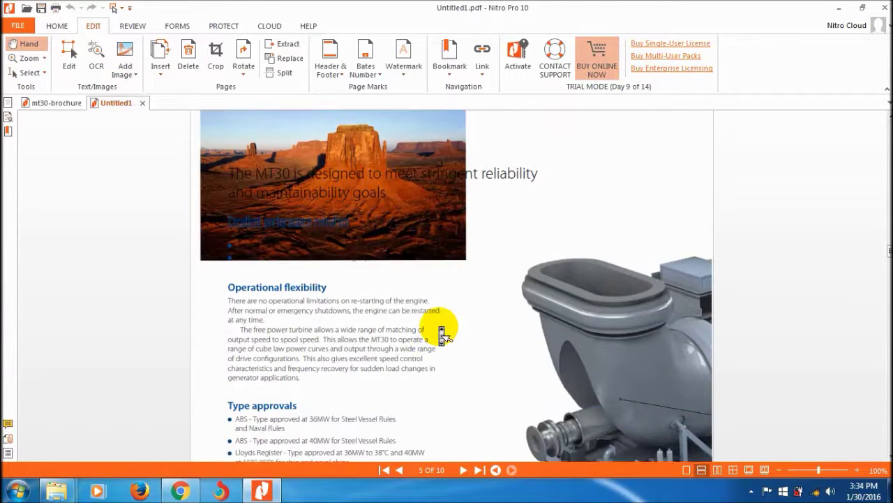